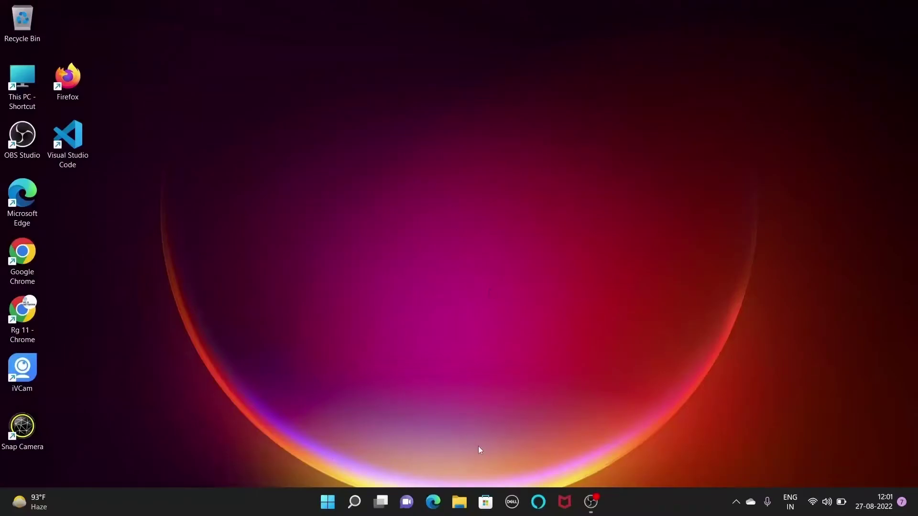
# - Launch the Microsoft Store from the taskbar
pyautogui.click(485, 502)
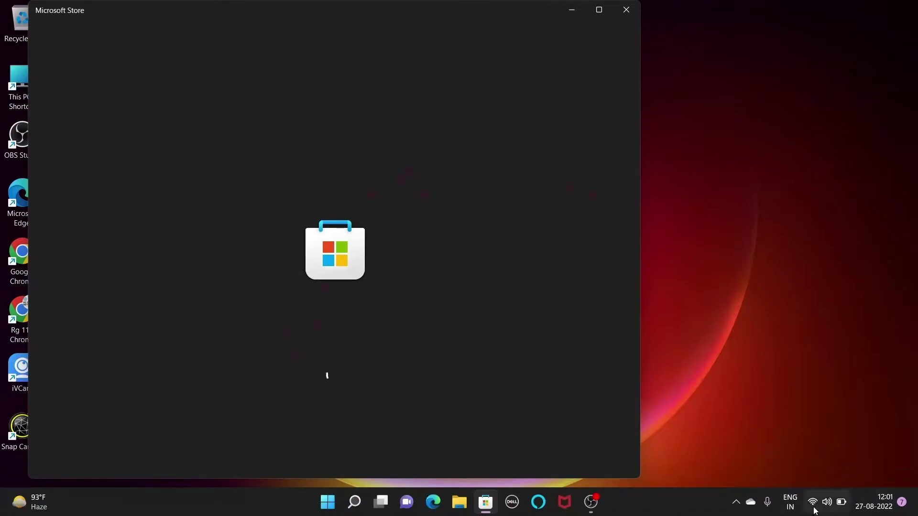
# - Maximize the Store, search for iTunes and begin its installation
pyautogui.click(599, 9)
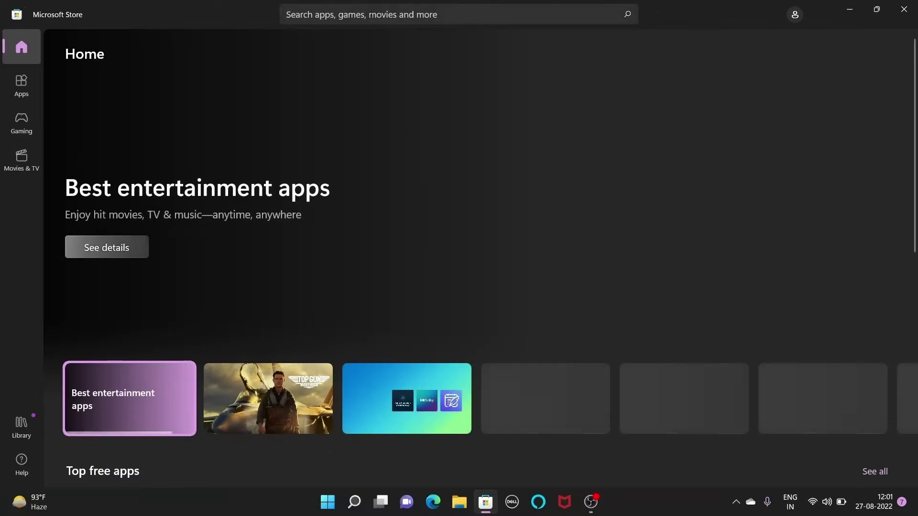
pyautogui.click(374, 15)
pyautogui.write('itunes')
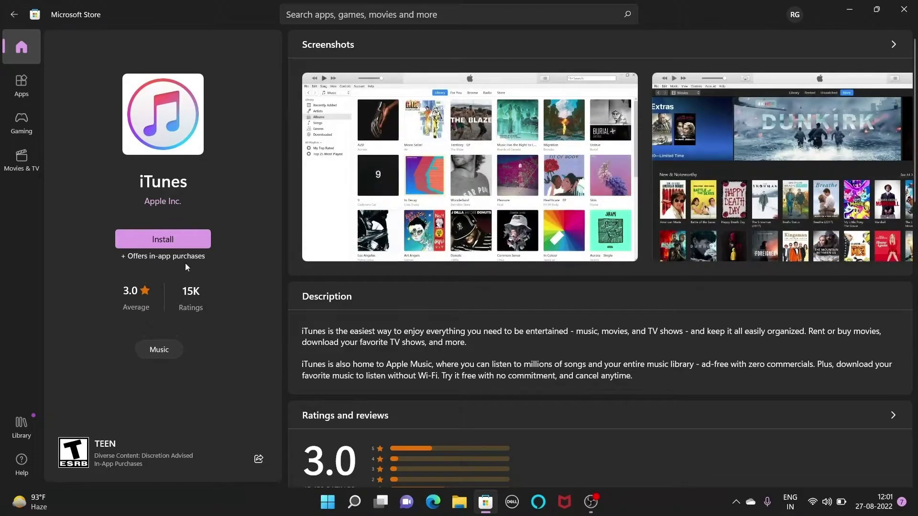
pyautogui.click(187, 243)
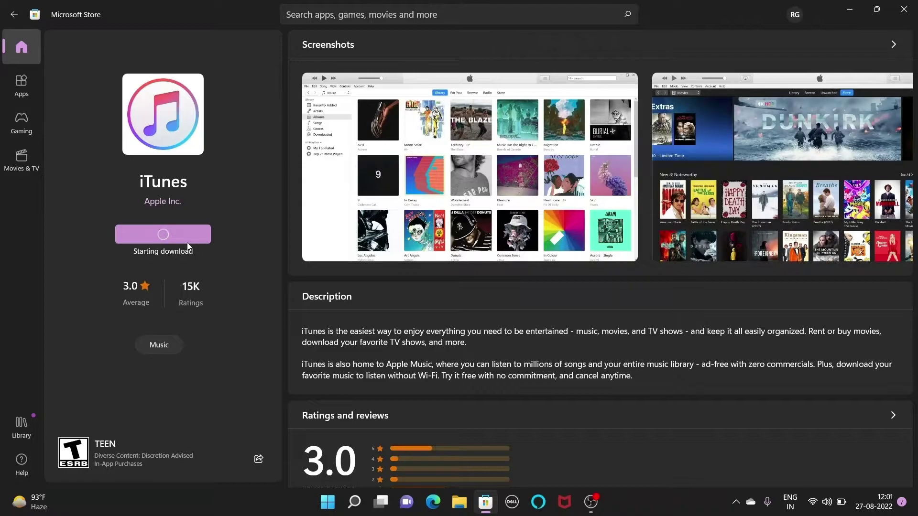
pyautogui.scroll(-10, 599, 183)
pyautogui.scroll(10, 599, 183)
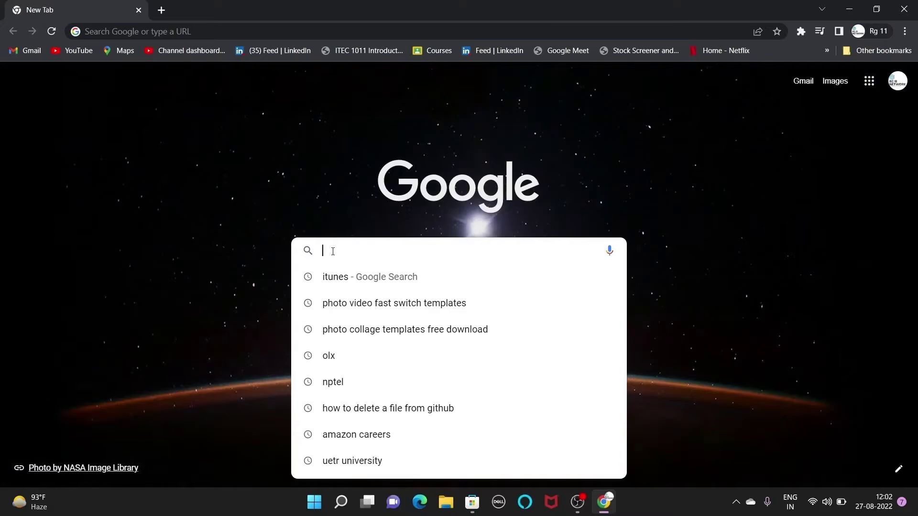
# - Search Google for iTunes and reach Apple's iTunes downloads page
pyautogui.click(337, 277)
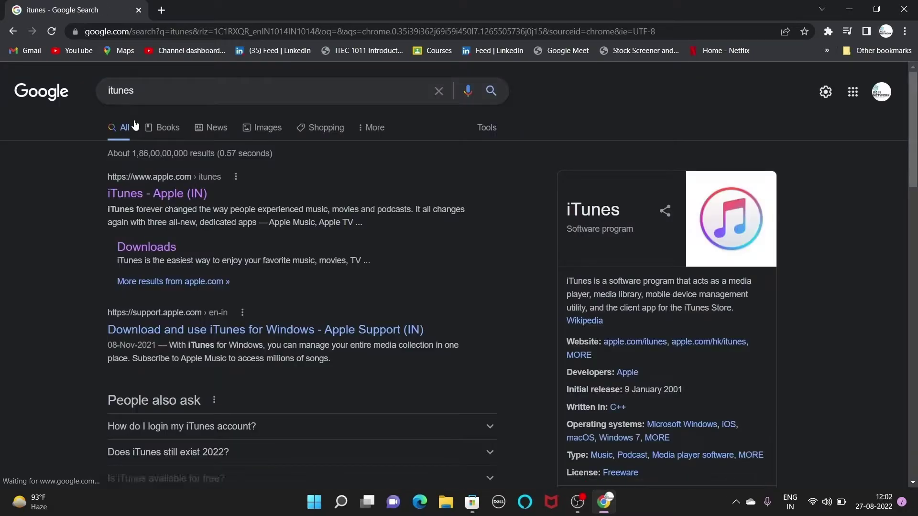
pyautogui.click(148, 248)
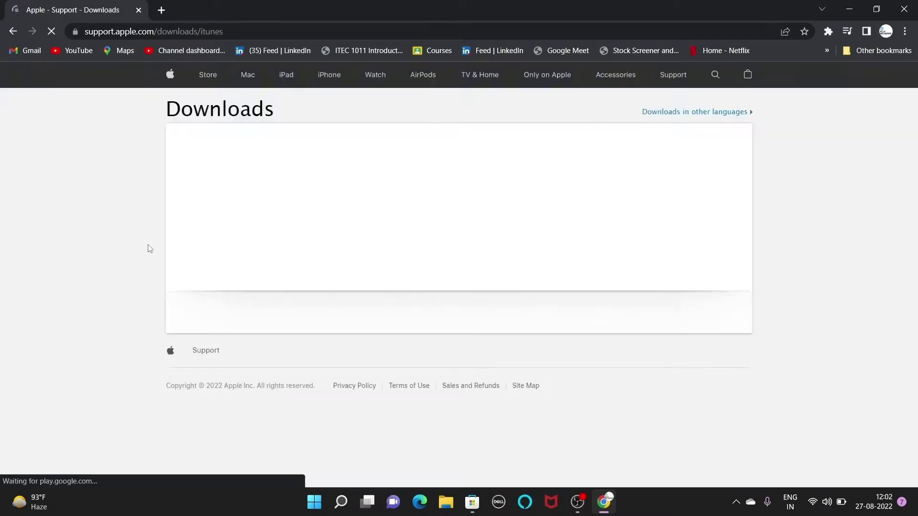
pyautogui.scroll(-1, 452, 290)
pyautogui.scroll(-2, 451, 291)
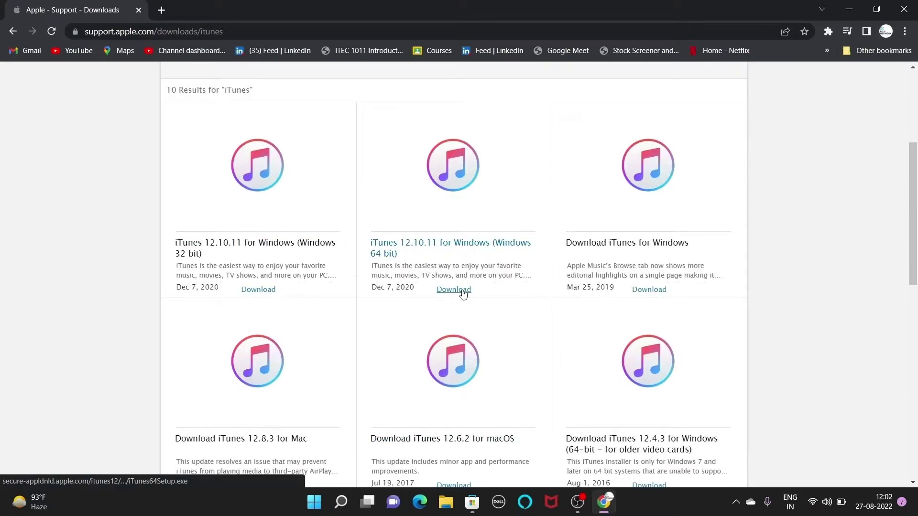
# - Minimize Chrome, close the Store and search Windows for the iTunes app
pyautogui.click(849, 8)
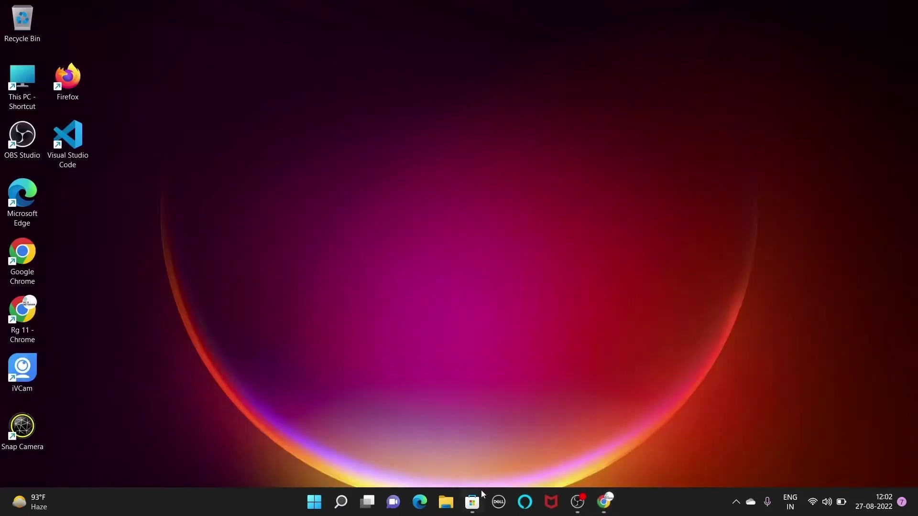
pyautogui.click(474, 500)
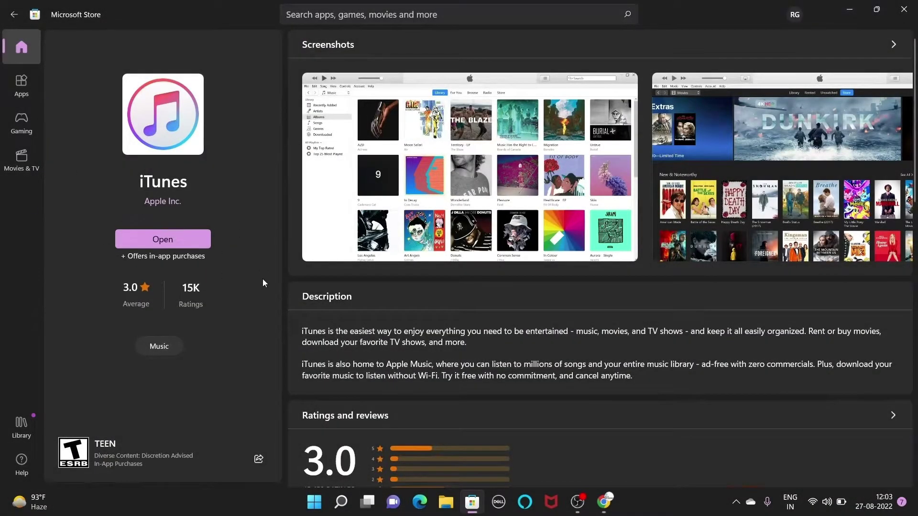
pyautogui.click(901, 9)
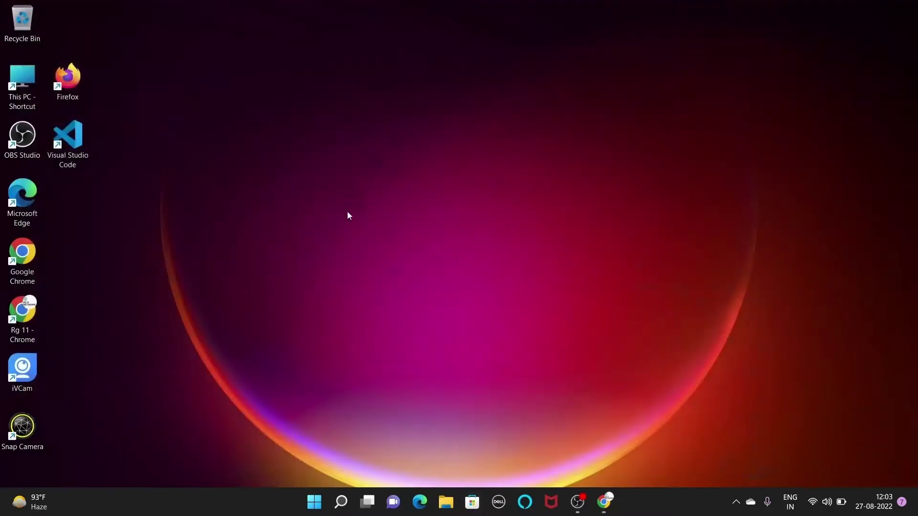
pyautogui.press('super+s')
pyautogui.write('itunes')
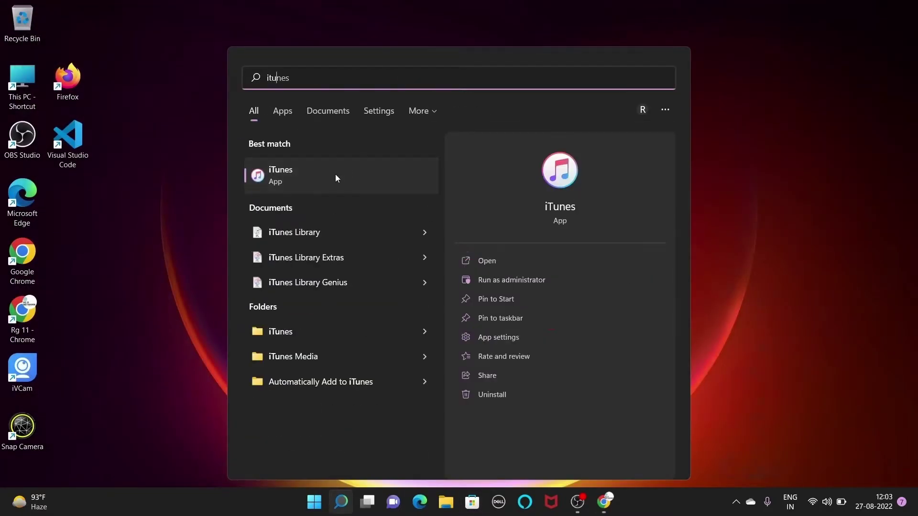
# - Launch iTunes maximized and glance through For You, Browse and the library
pyautogui.click(335, 174)
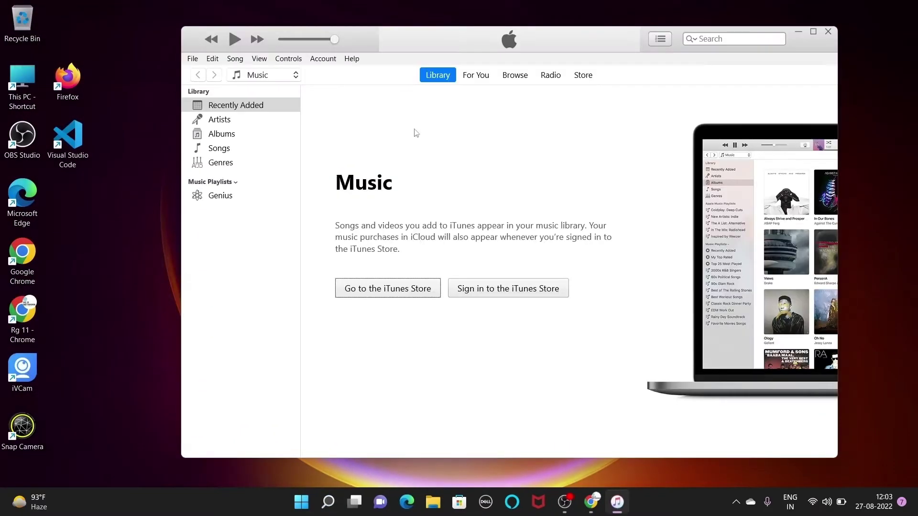
pyautogui.click(813, 31)
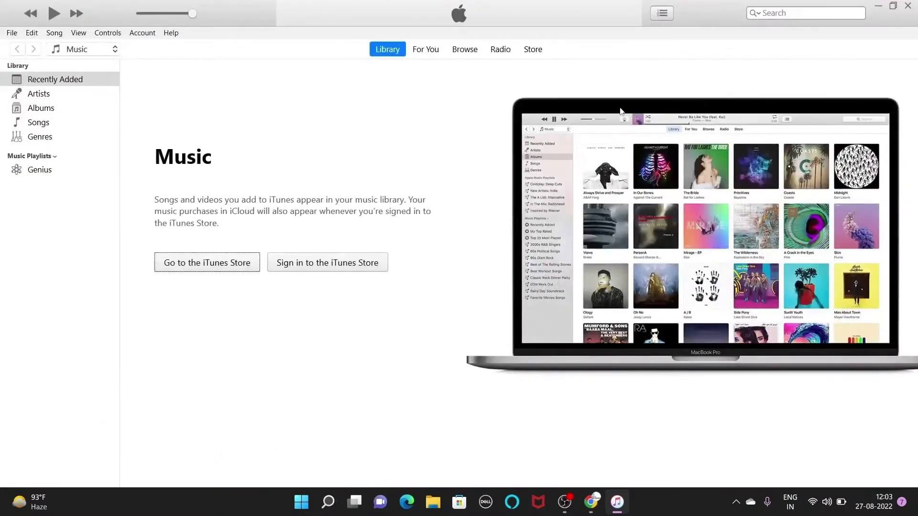
pyautogui.click(426, 49)
pyautogui.click(465, 50)
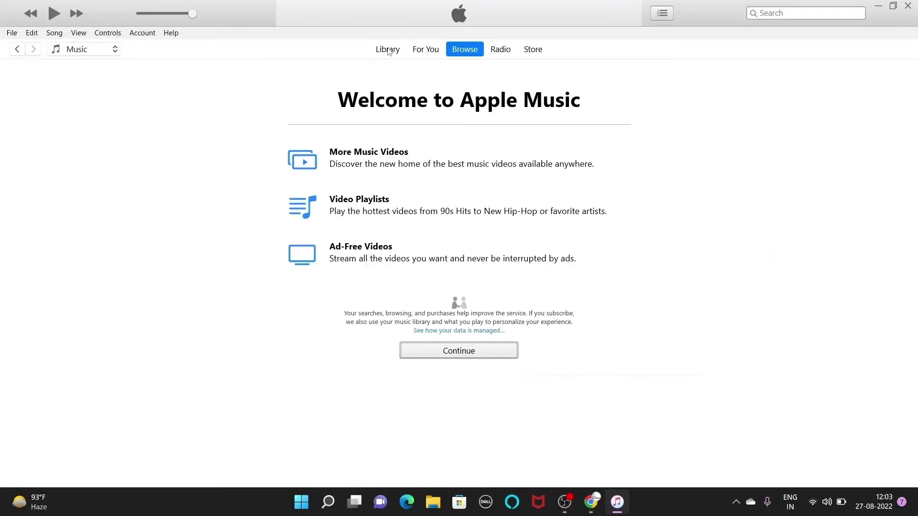
pyautogui.click(388, 49)
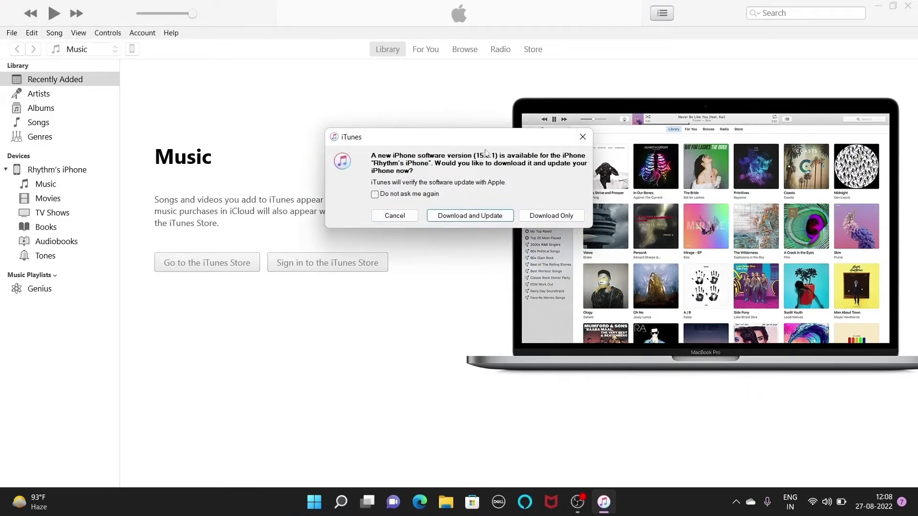
# - Decline the iPhone software update and open the connected iPhone's Summary page
pyautogui.click(395, 215)
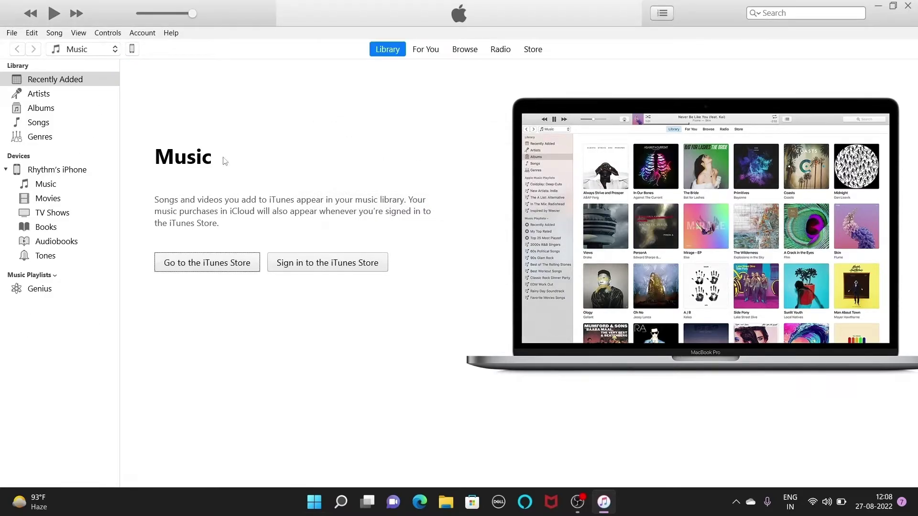
pyautogui.click(132, 49)
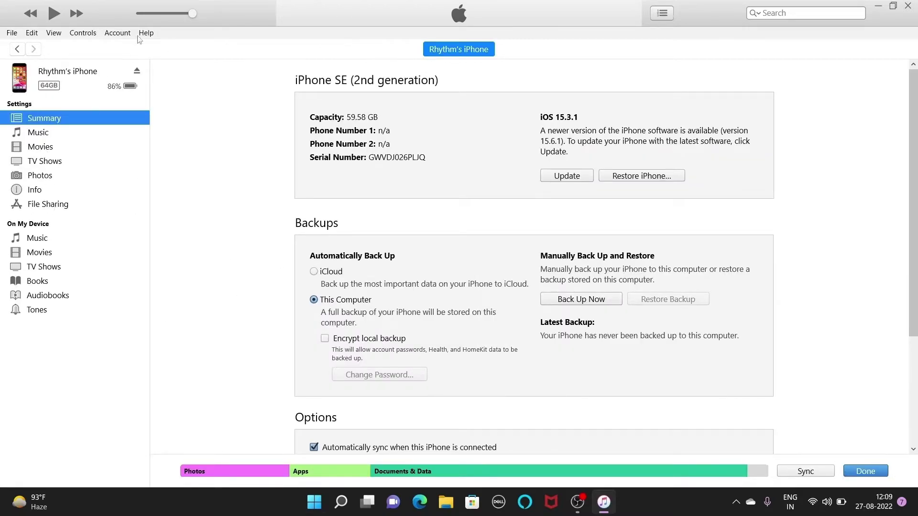
# - Show File Sharing for the iPhone and list Chrome's shared documents
pyautogui.click(58, 206)
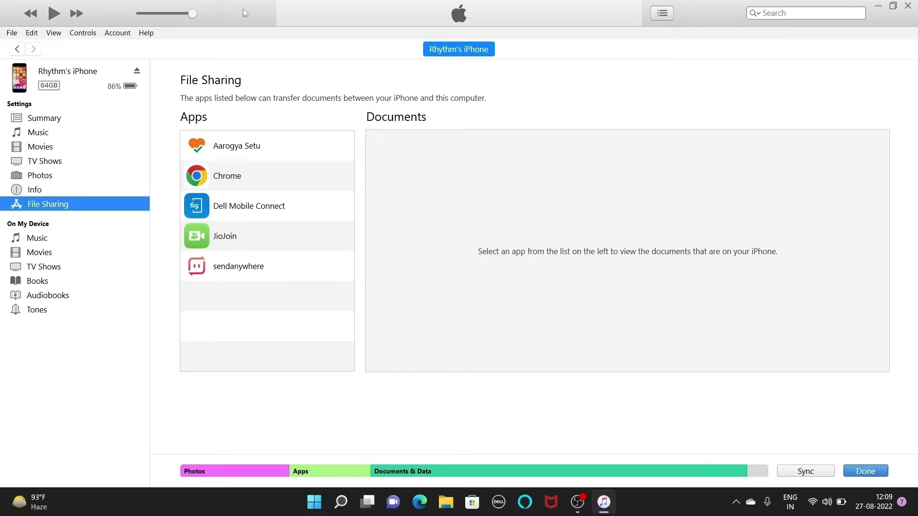
pyautogui.click(232, 188)
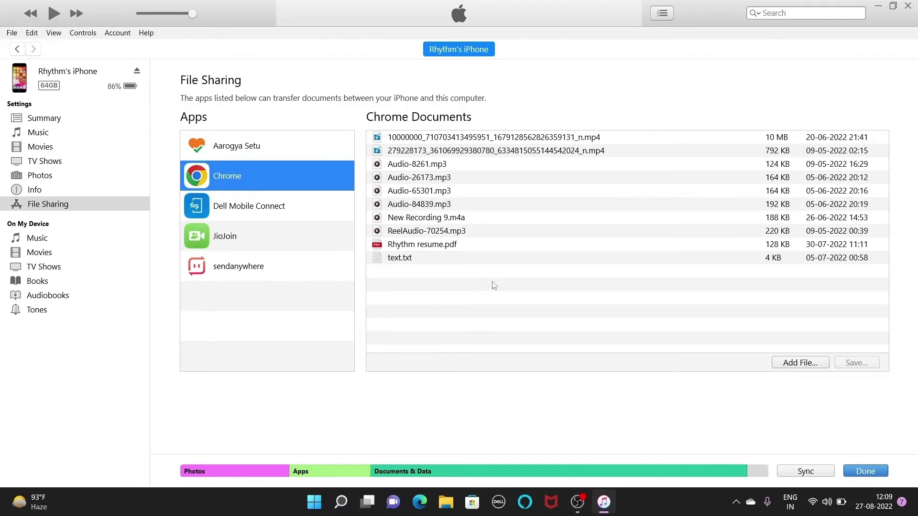
pyautogui.click(290, 294)
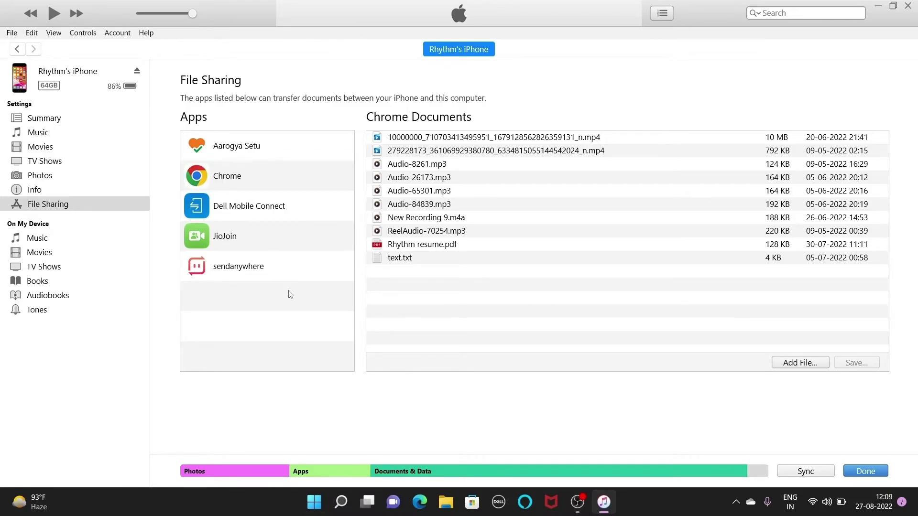
pyautogui.click(307, 172)
# - Add asian-21830__340 from Pictures > sh to Chrome's documents, then restore the iTunes window
pyautogui.click(791, 363)
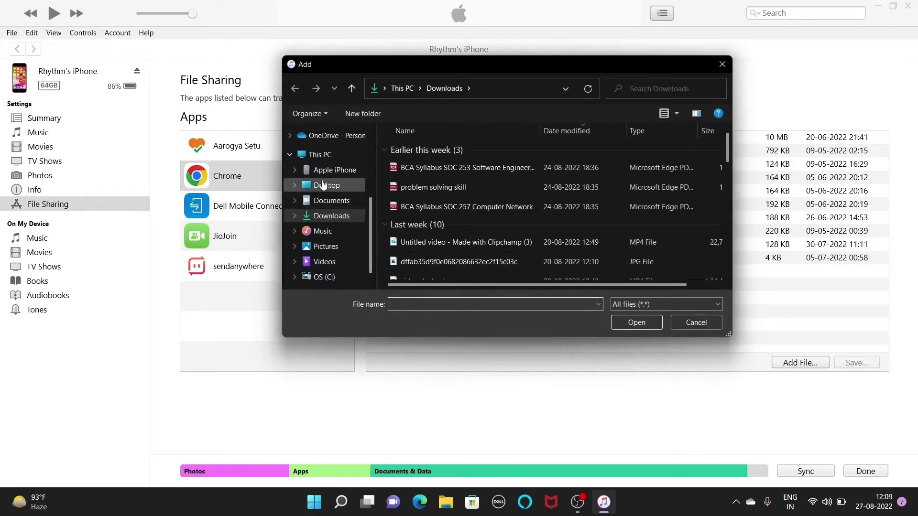
pyautogui.click(324, 248)
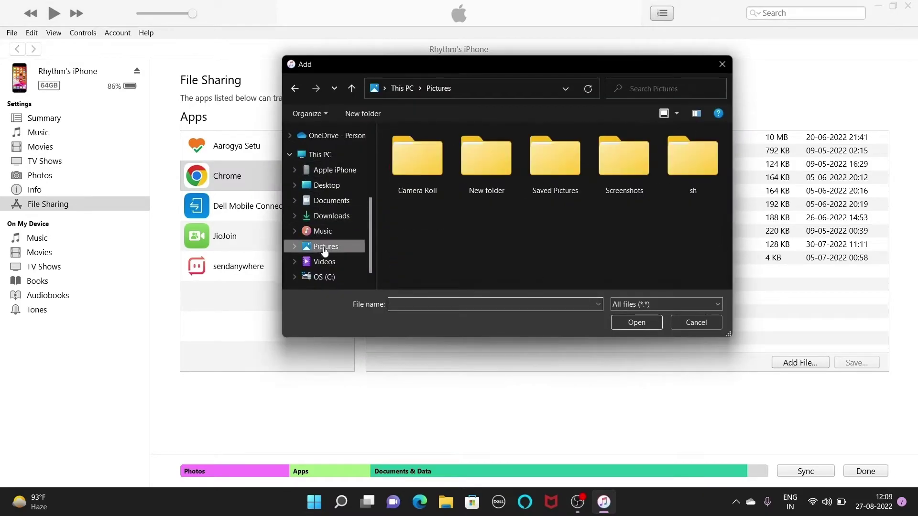
pyautogui.doubleClick(675, 167)
pyautogui.click(420, 177)
pyautogui.click(636, 323)
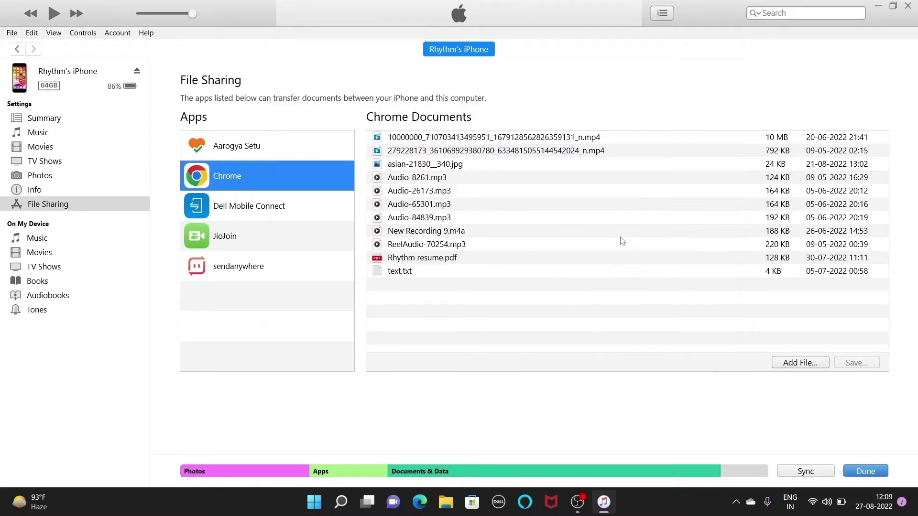
pyautogui.click(893, 5)
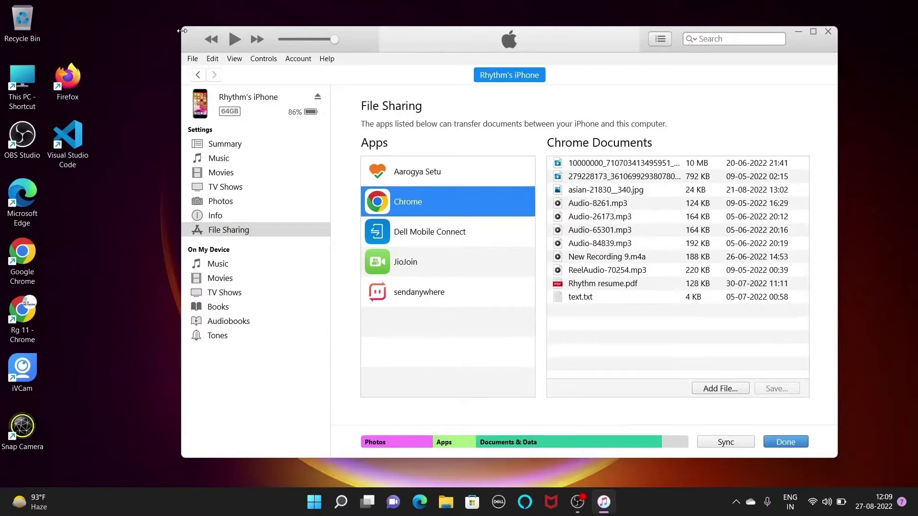
# - In iOS Files open On My iPhone > Chrome and preview the asian and india images
pyautogui.moveTo(181, 30); pyautogui.dragTo(334, 30)
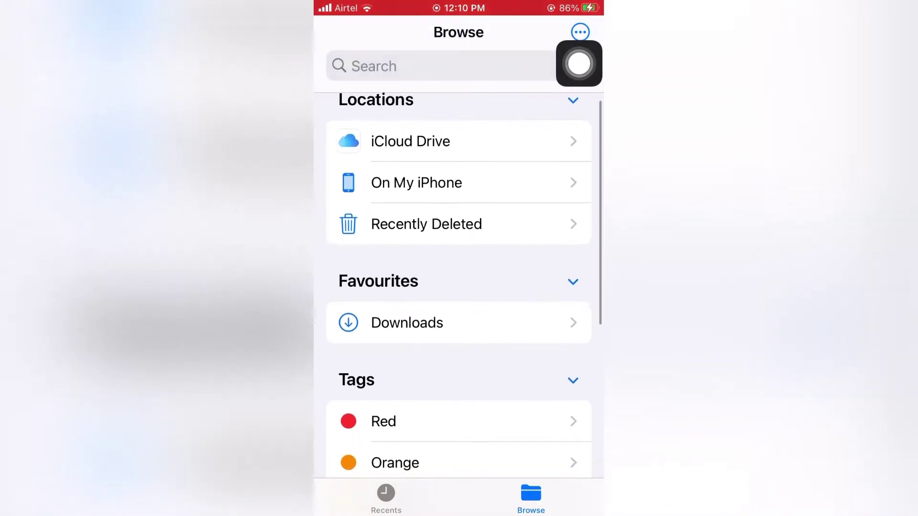
pyautogui.scroll(-1, 459, 287)
pyautogui.click(416, 166)
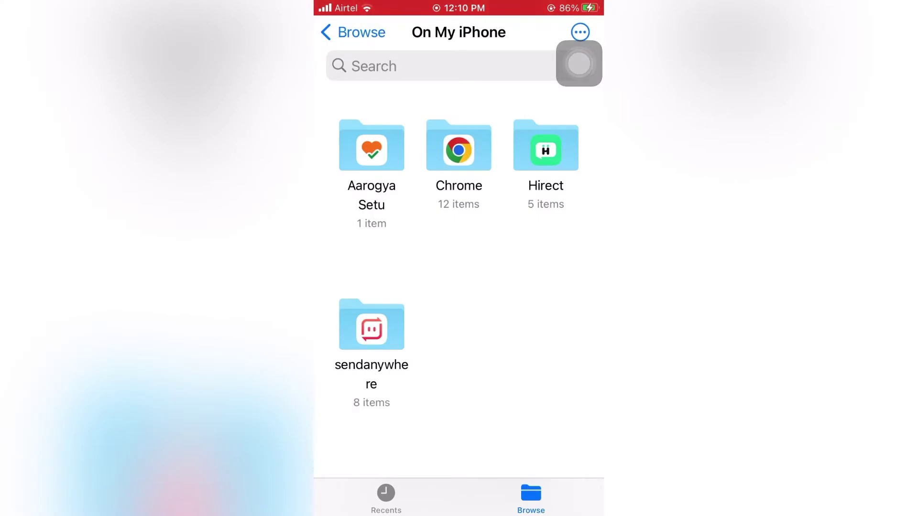
pyautogui.click(458, 151)
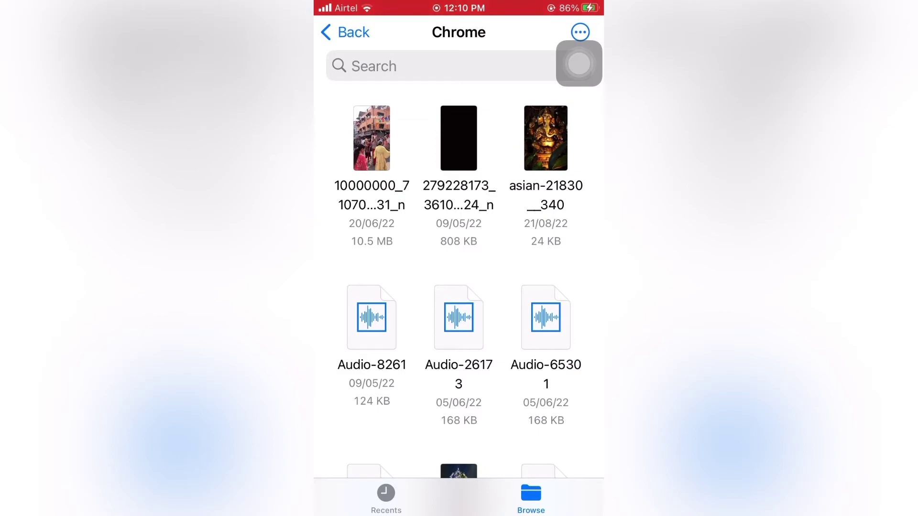
pyautogui.click(545, 138)
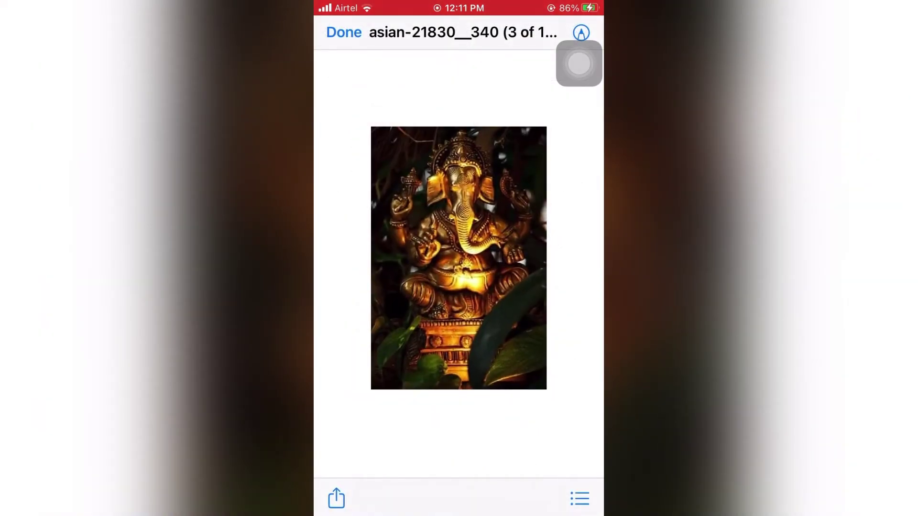
pyautogui.click(343, 33)
pyautogui.scroll(-3, 458, 286)
pyautogui.click(459, 229)
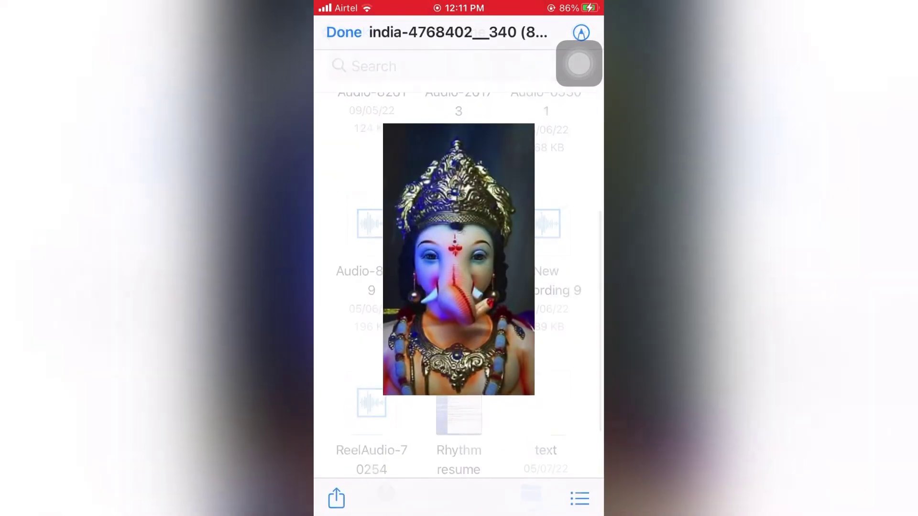
pyautogui.click(336, 498)
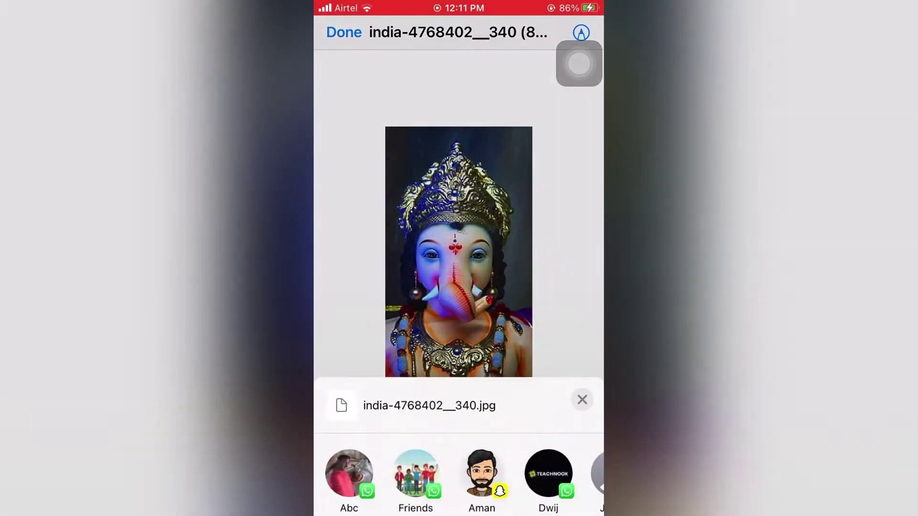
pyautogui.scroll(-1, 458, 323)
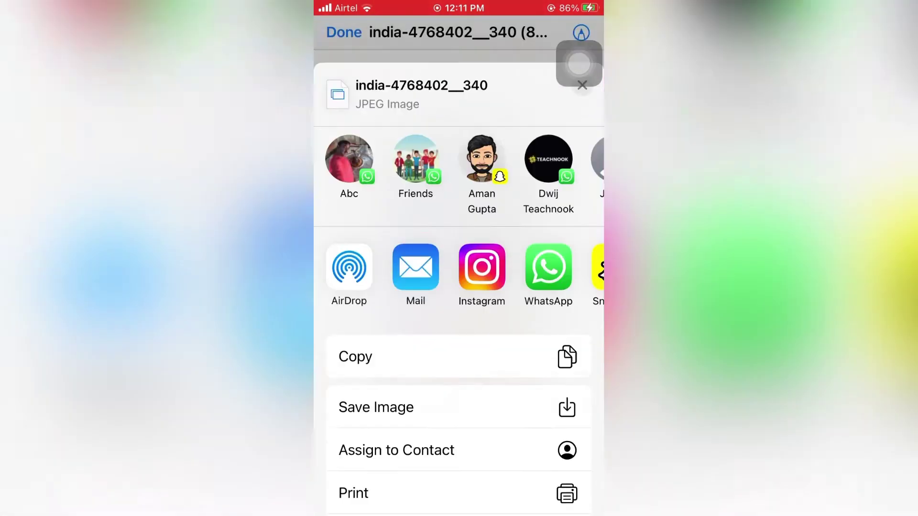
pyautogui.moveTo(458, 215); pyautogui.dragTo(458, 502)
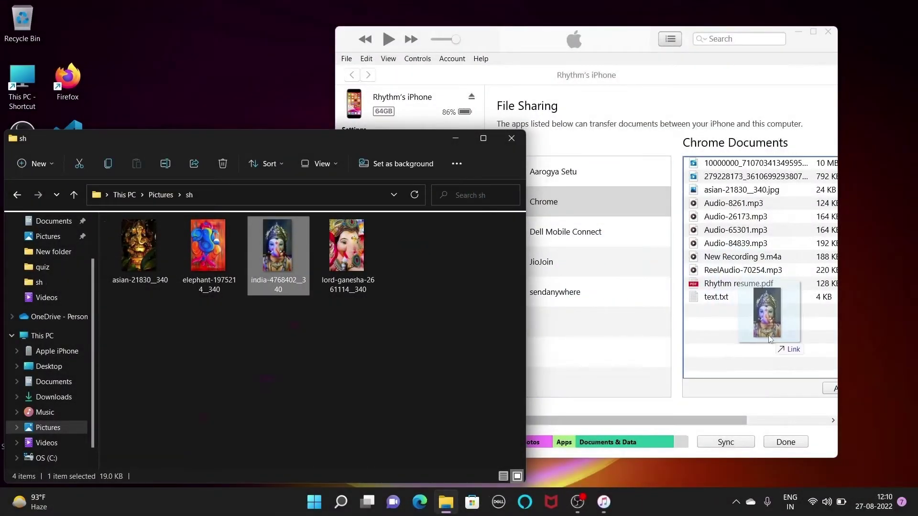
# - Drag india-4768402__340 from Explorer into Chrome's shared documents and close the sh window
pyautogui.moveTo(597, 289); pyautogui.dragTo(769, 339)
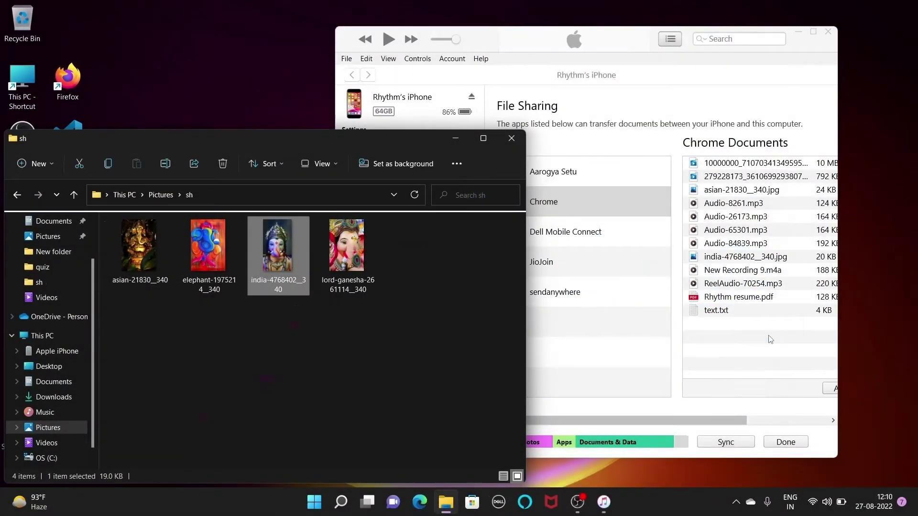
pyautogui.click(511, 137)
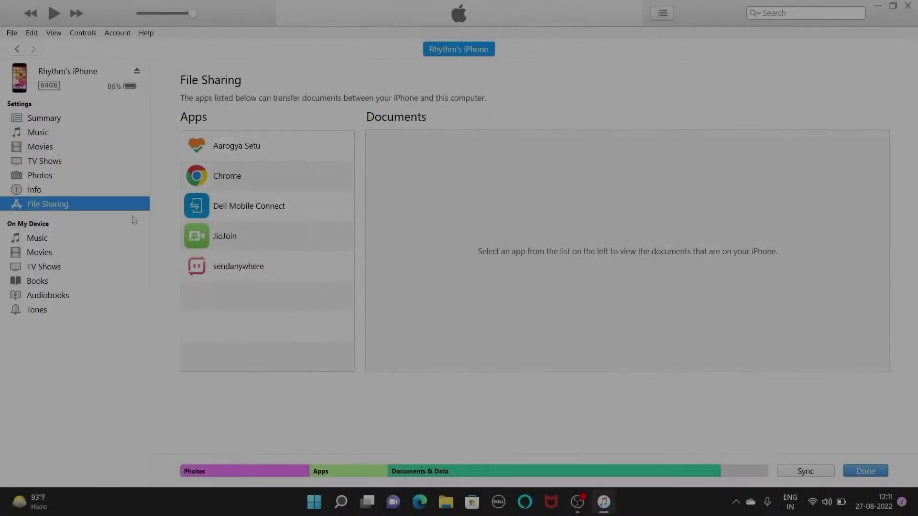
# - Reopen Chrome's shared documents, select Rhythm resume.pdf and restore the iTunes window
pyautogui.click(233, 150)
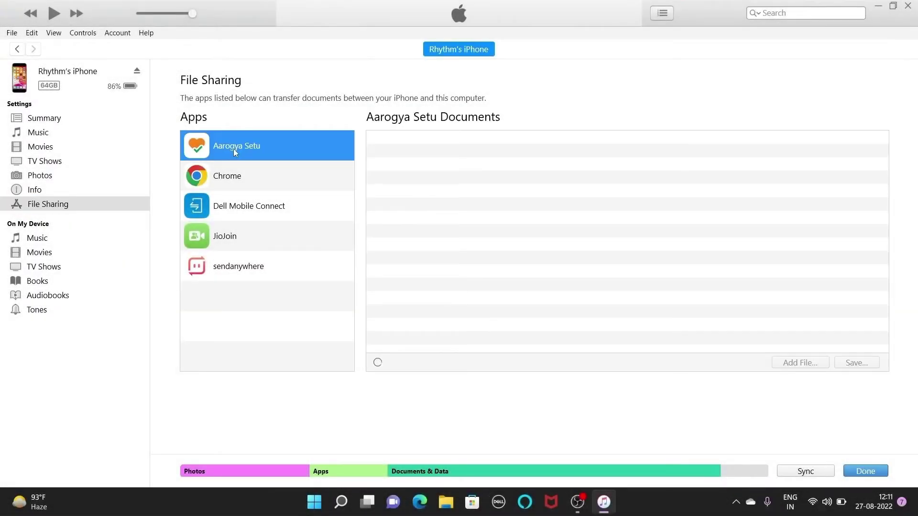
pyautogui.click(249, 179)
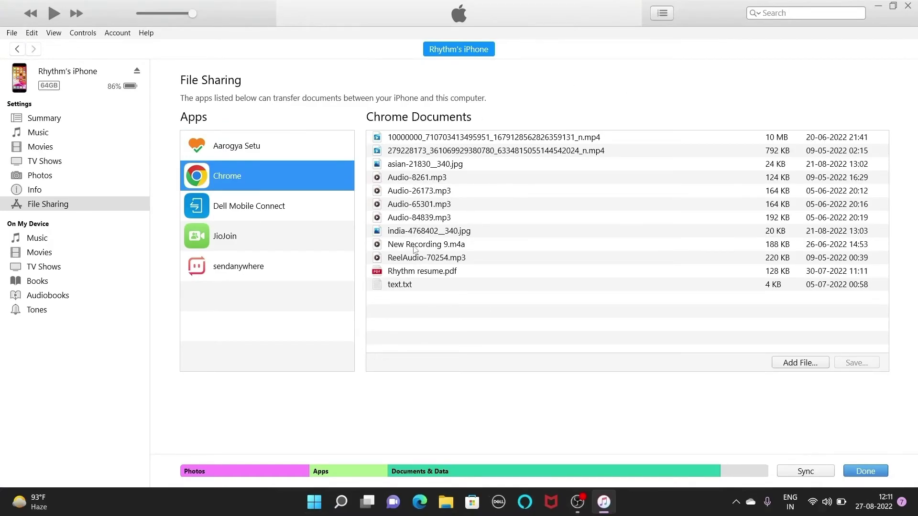
pyautogui.click(408, 272)
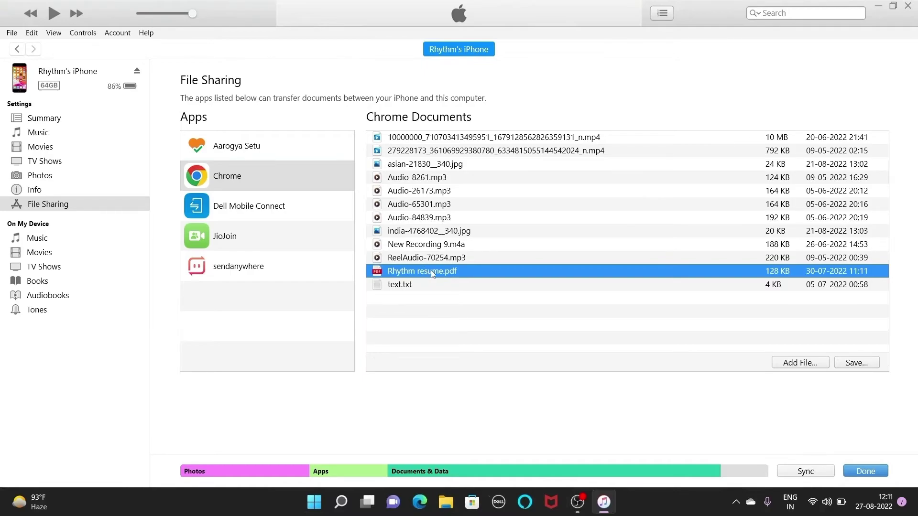
pyautogui.click(893, 6)
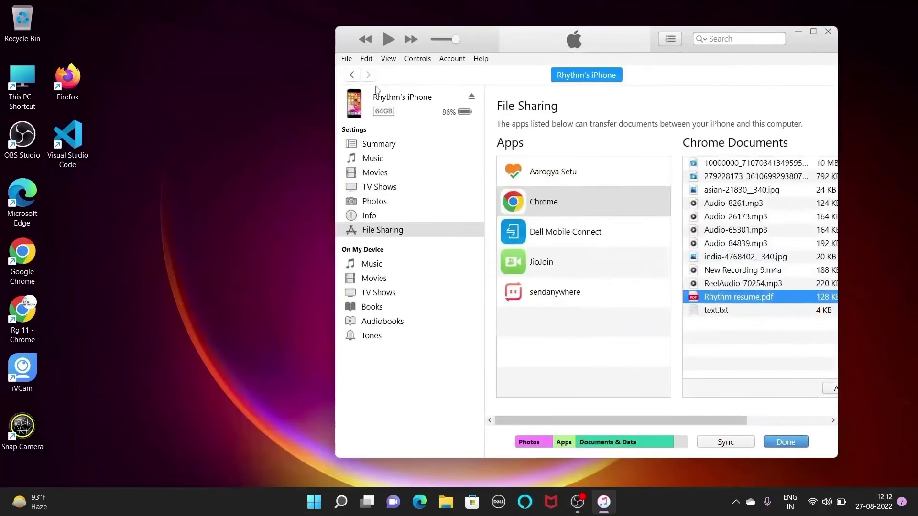
# - Open This PC and go into the Documents folder
pyautogui.click(24, 93)
pyautogui.doubleClick(23, 94)
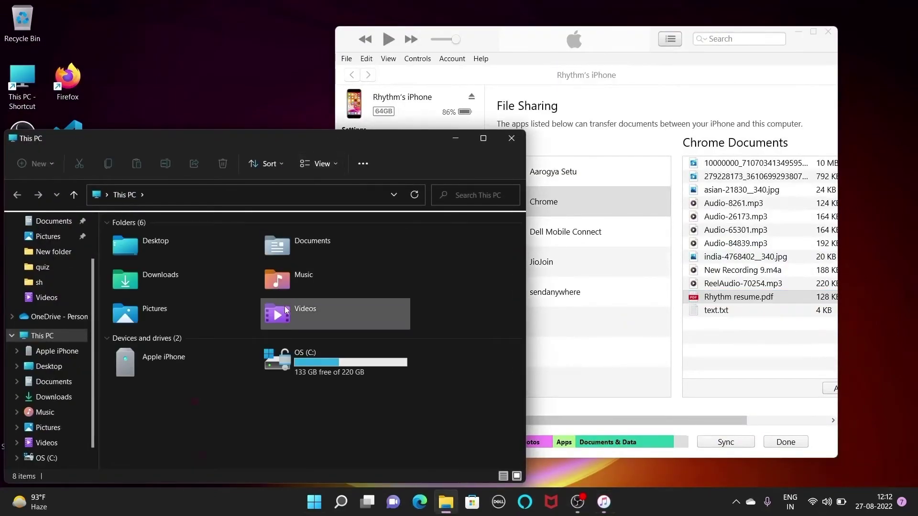
pyautogui.doubleClick(297, 242)
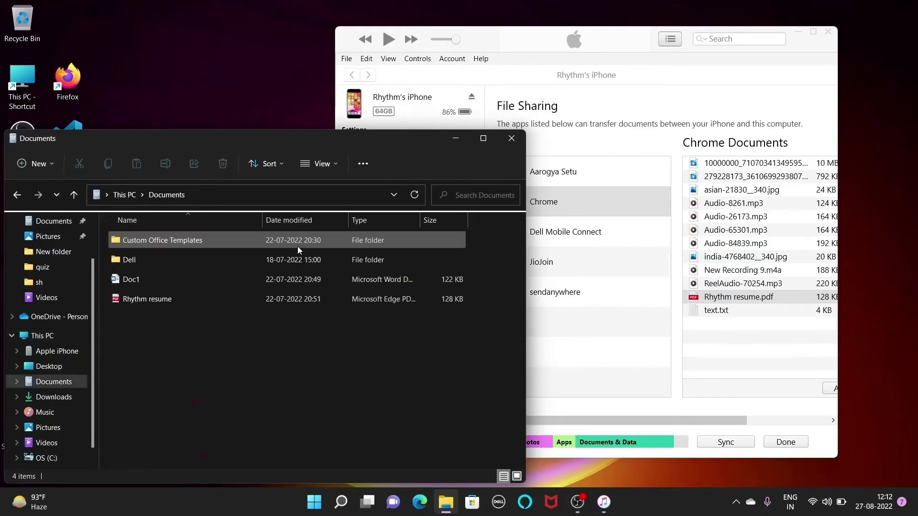
# - Drag Rhythm resume.pdf in without replacing the existing copy, then copy india-4768402__340.jpg into Documents
pyautogui.moveTo(710, 301); pyautogui.dragTo(230, 375)
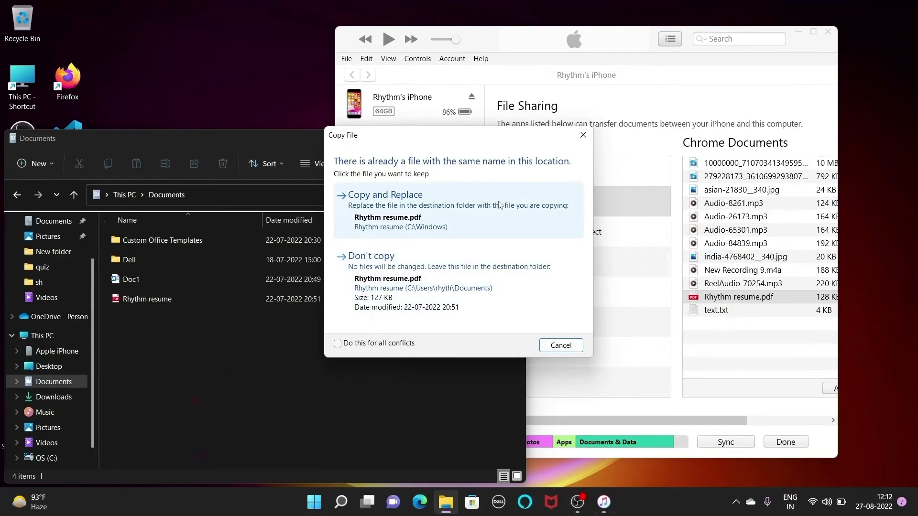
pyautogui.click(499, 321)
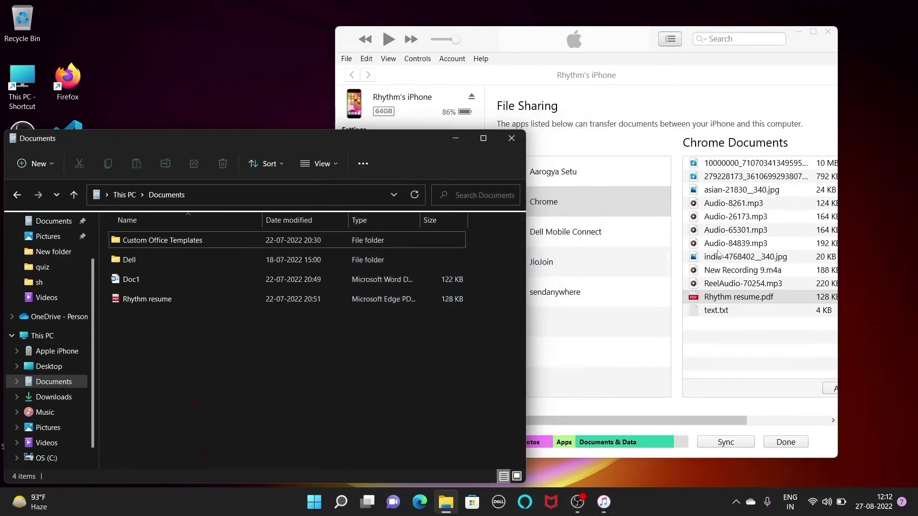
pyautogui.moveTo(724, 260); pyautogui.dragTo(213, 384)
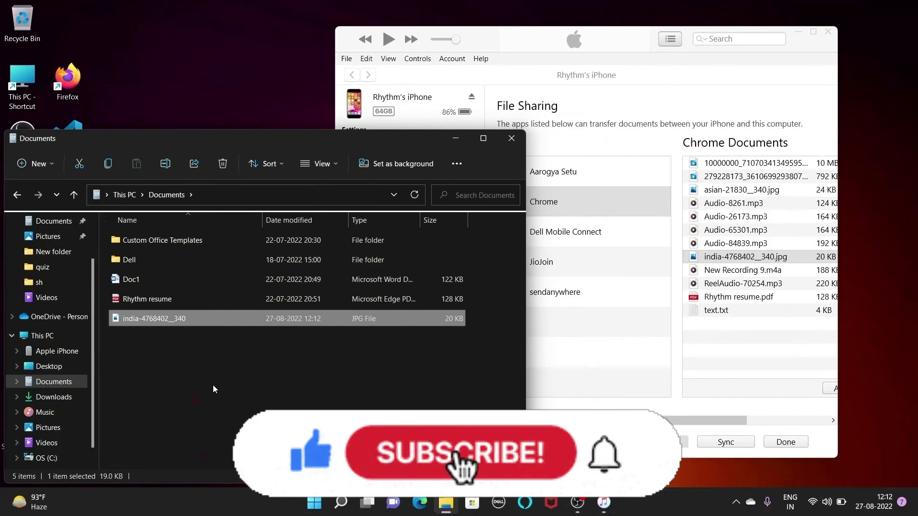
# - Close the Documents folder window, leaving iTunes File Sharing in view
pyautogui.click(516, 145)
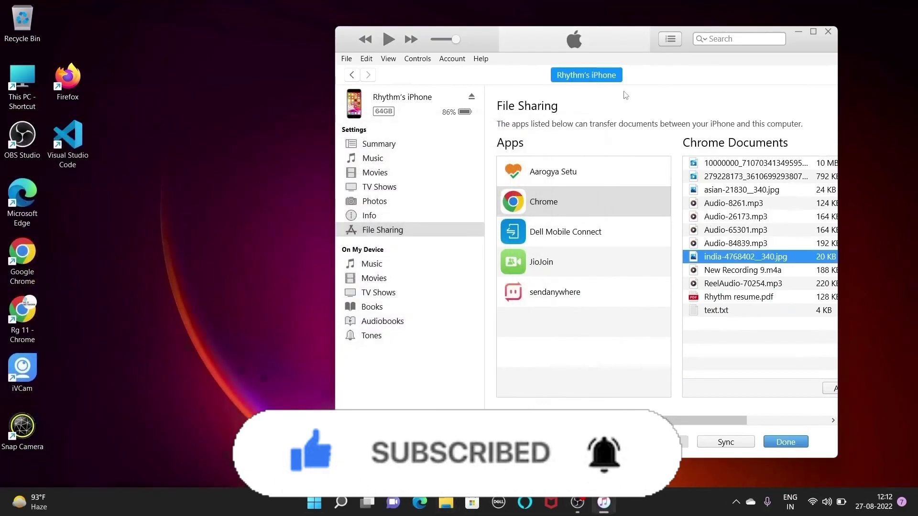